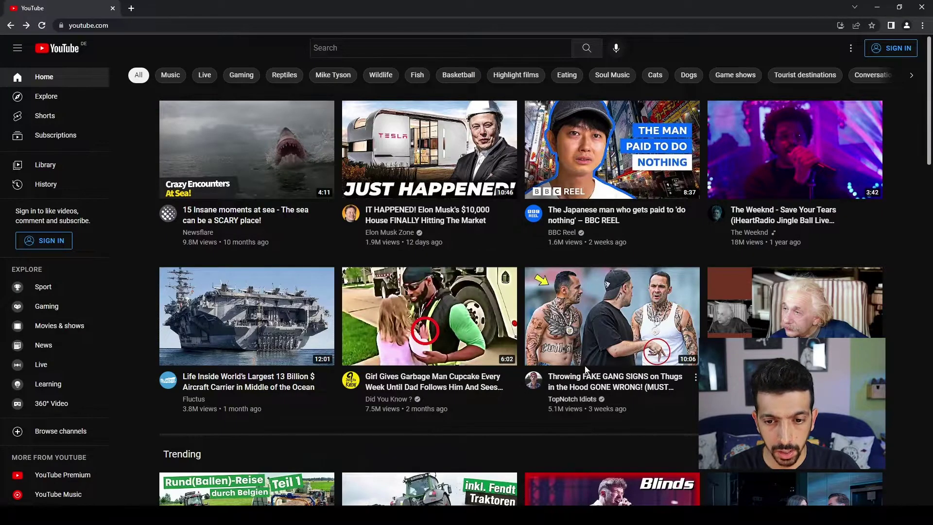
Start signing in to YouTube with another account and bring up the Create account choices
mouse_move(713, 138)
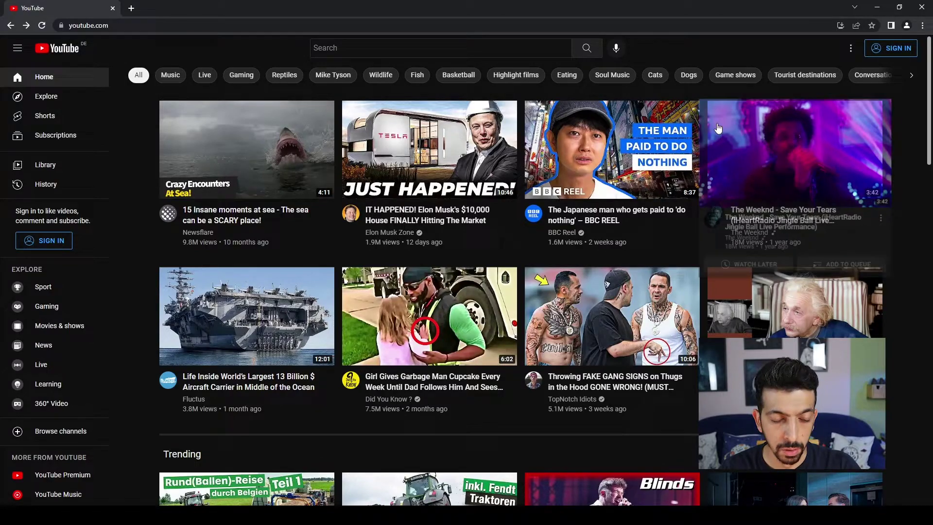
left_click(906, 49)
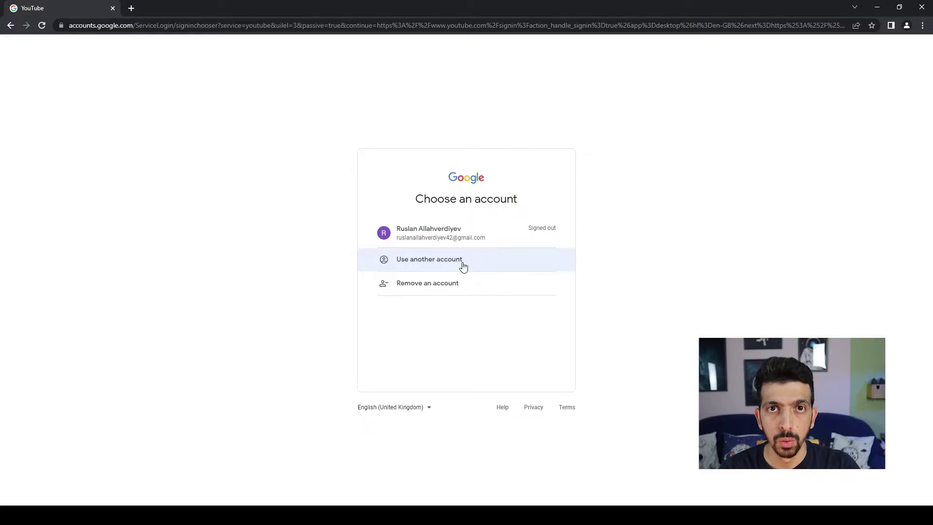
left_click(463, 267)
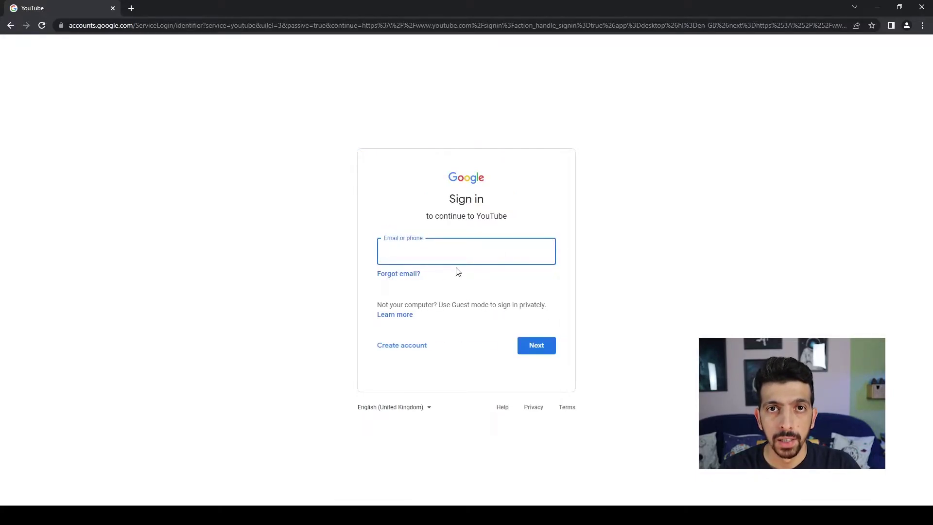
left_click(417, 348)
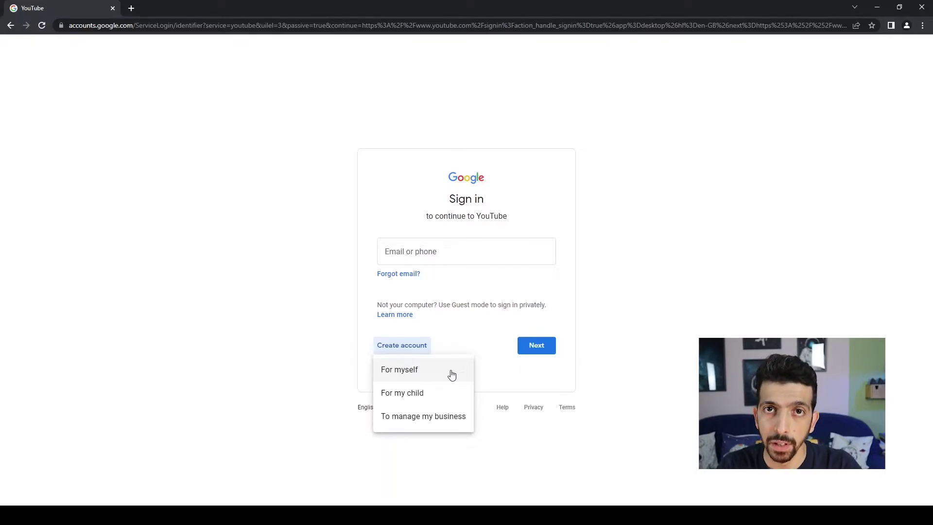
Choose a business account and enter the owner's first and last name
left_click(450, 417)
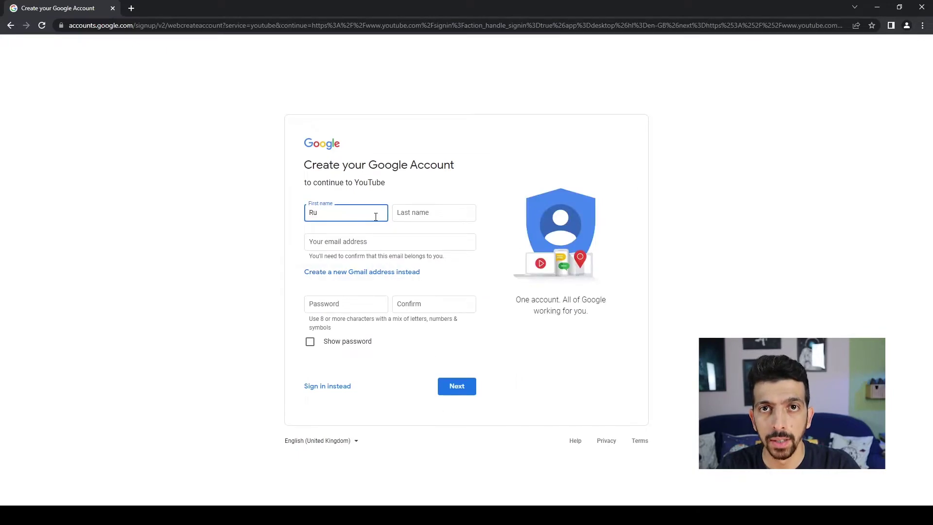
key("Tab")
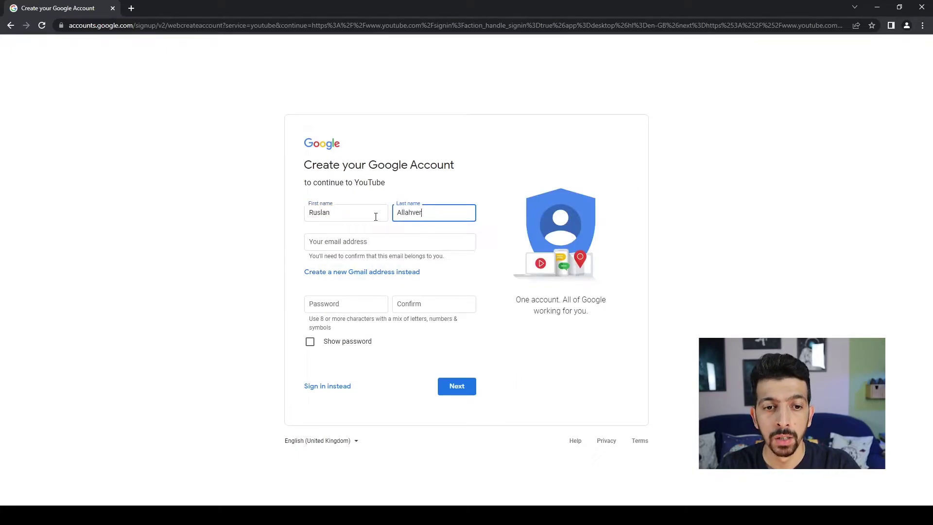
Switch to a new Gmail address and enter a username from the owner's name, capitalized
left_click(373, 238)
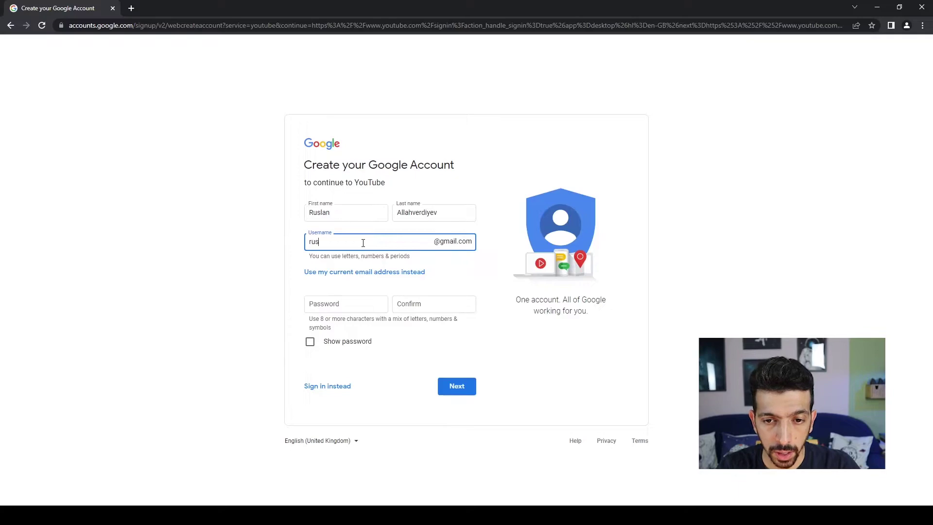
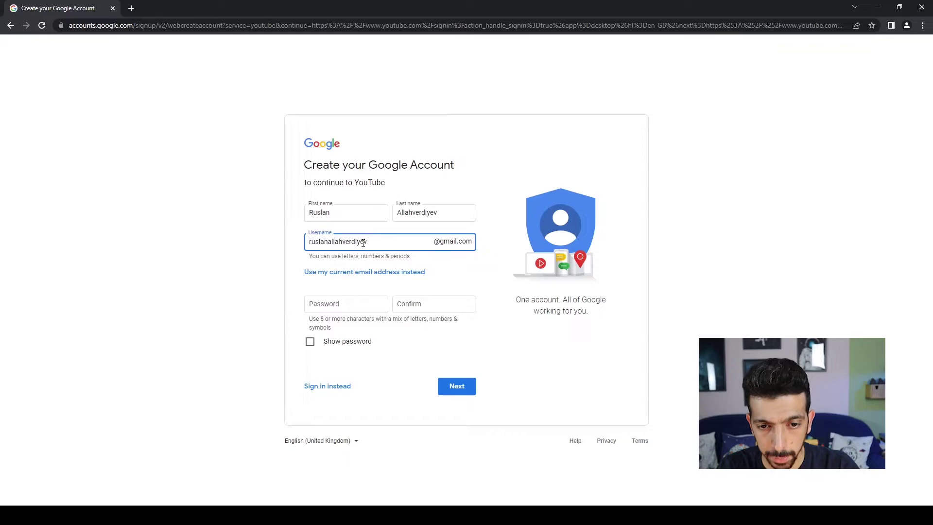
key("Home")
key("Delete")
key("End")
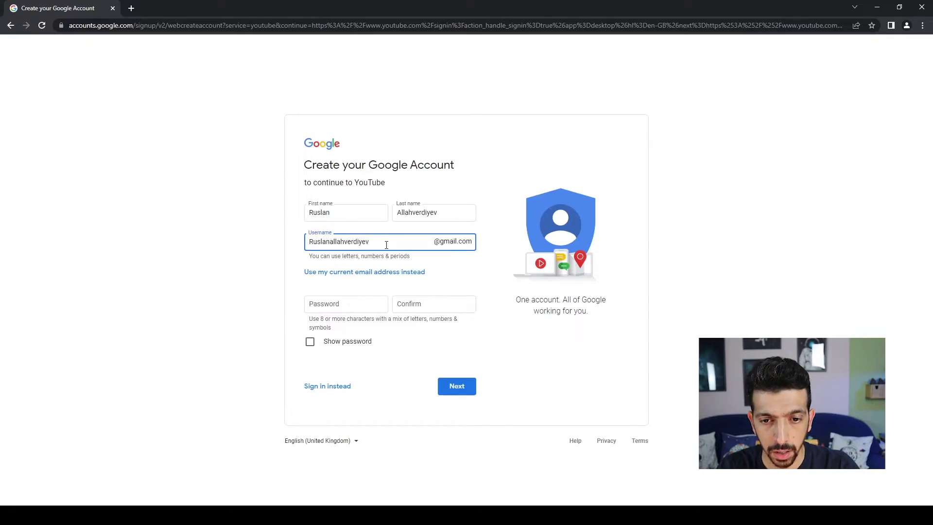
left_click(368, 304)
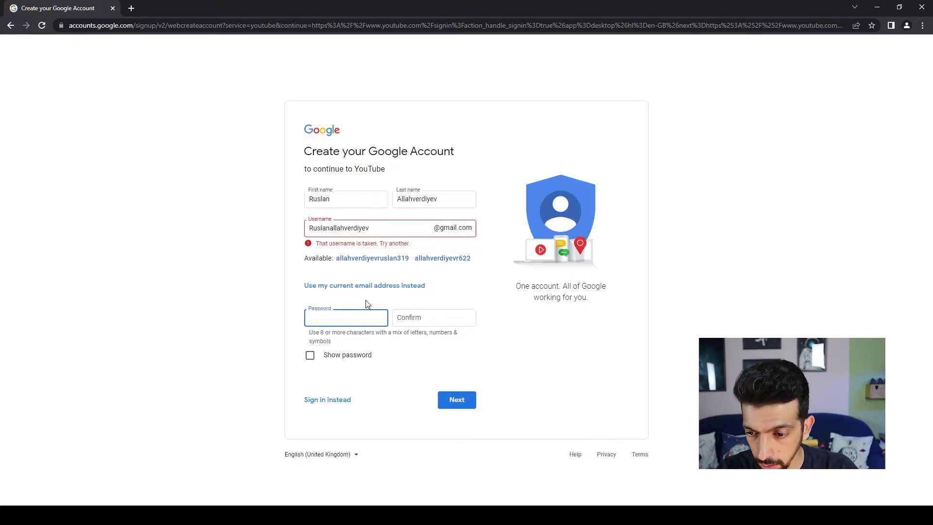
Append 789 to the taken username, then enter the account password
left_click(377, 230)
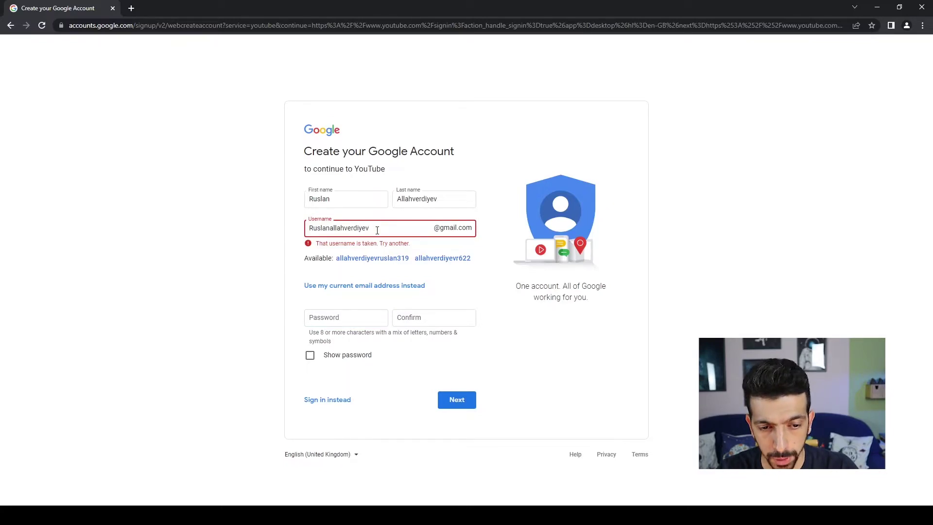
type("789")
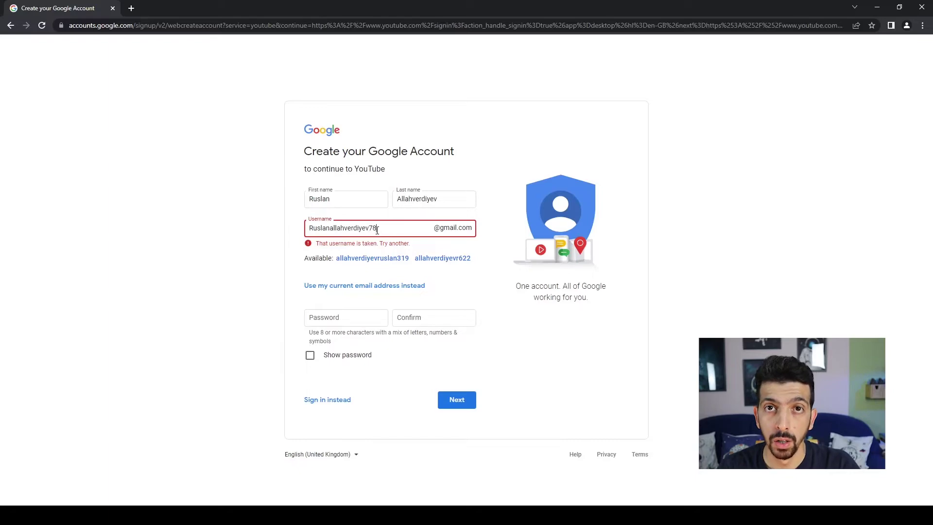
left_click(361, 321)
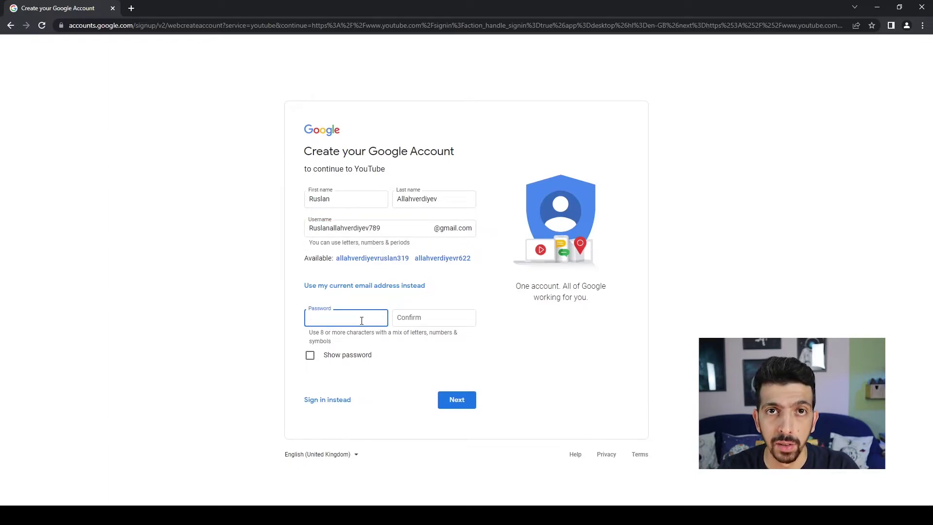
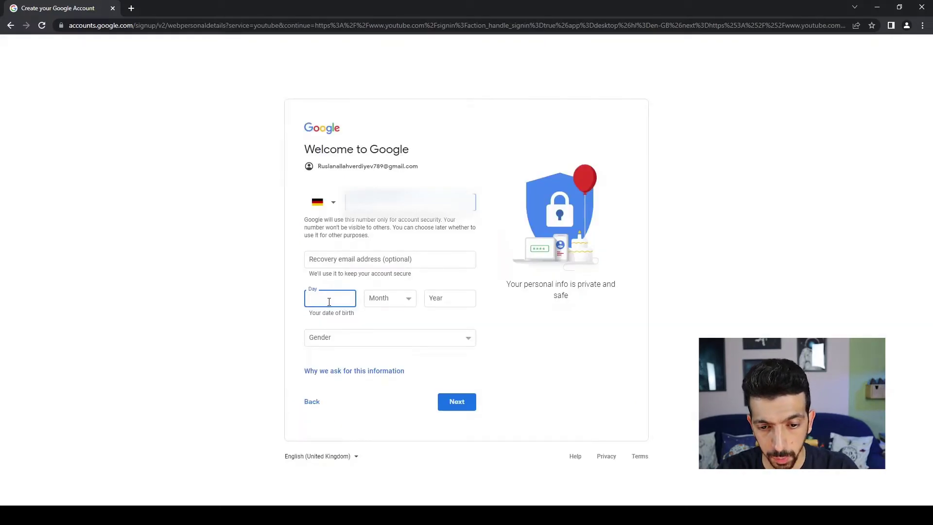
key("Tab")
key("Down")
key("Down")
key("Down")
key("Down")
key("Tab")
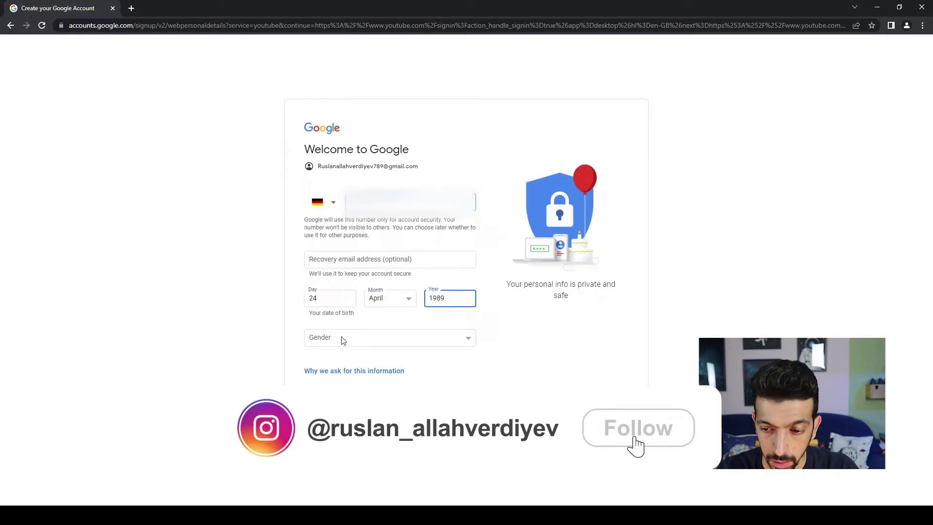
key("Tab")
key("Down")
key("Down")
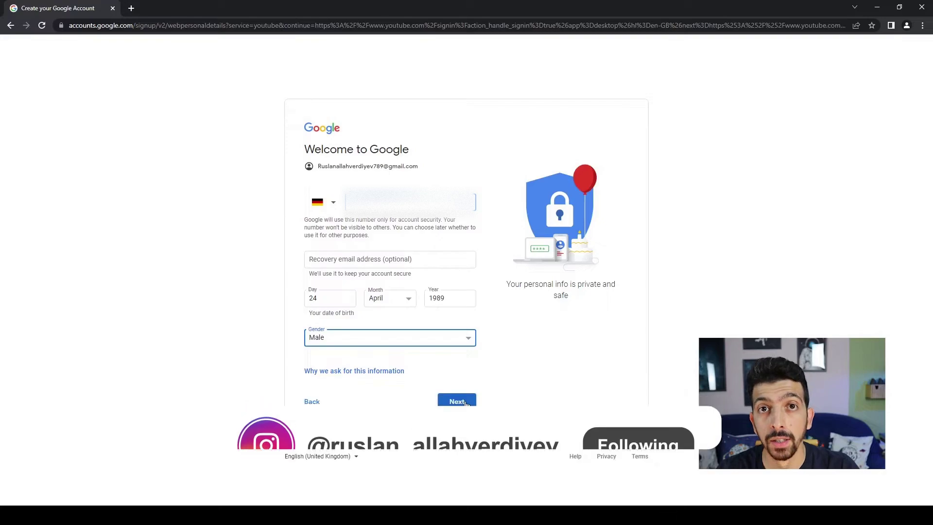
left_click(457, 402)
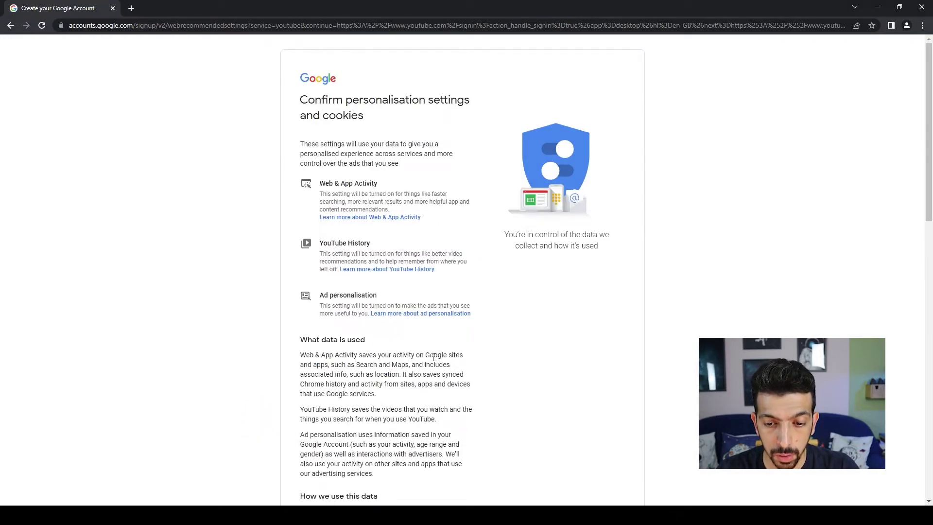
Confirm the account details, agree to the privacy terms, and skip the Business Profile
scroll(433, 357, "down", 15)
left_click(430, 433)
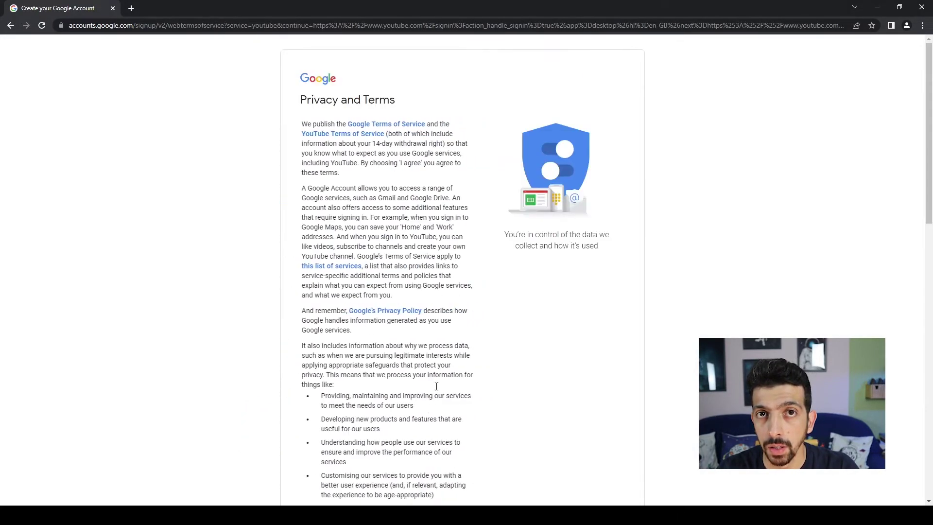
scroll(430, 276, "down", 8)
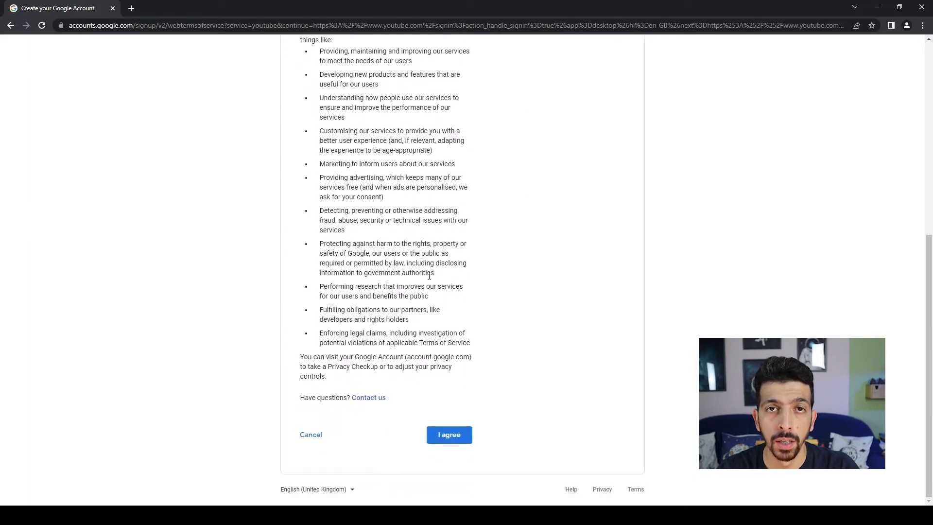
left_click(453, 438)
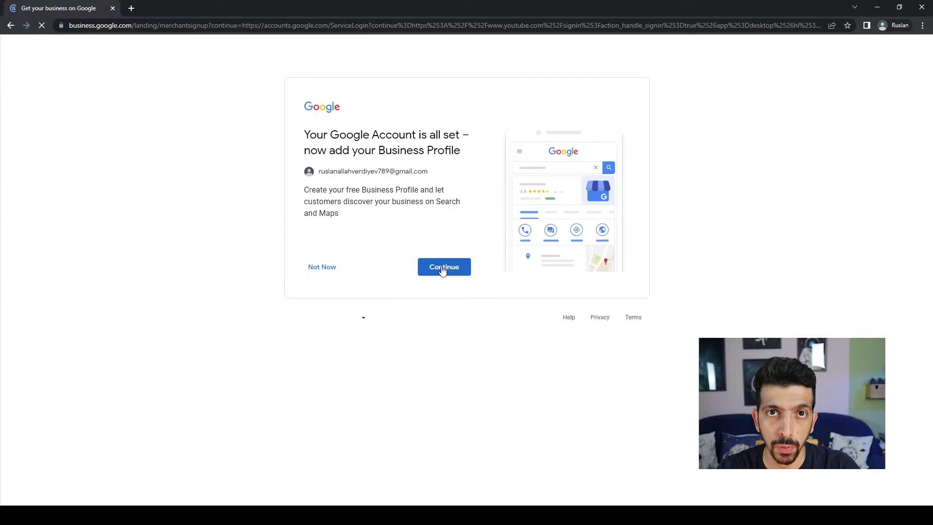
left_click(324, 270)
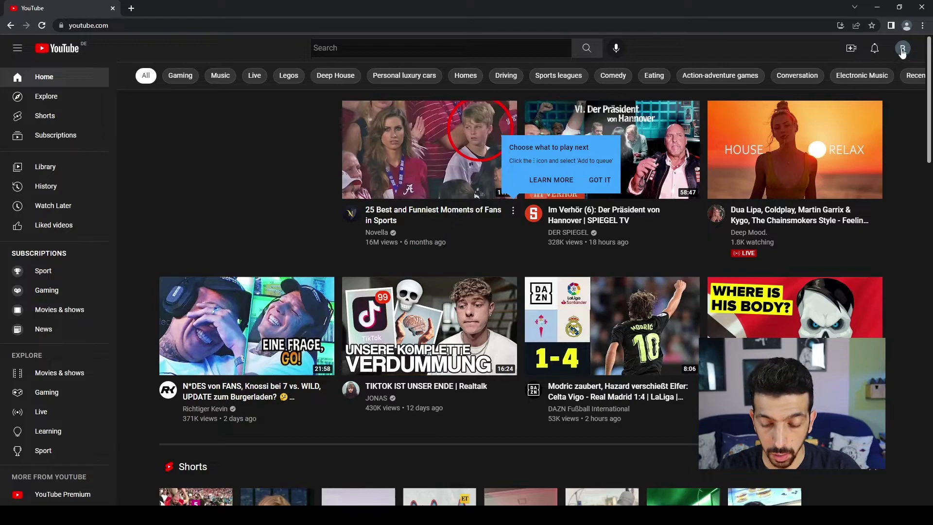
left_click(904, 55)
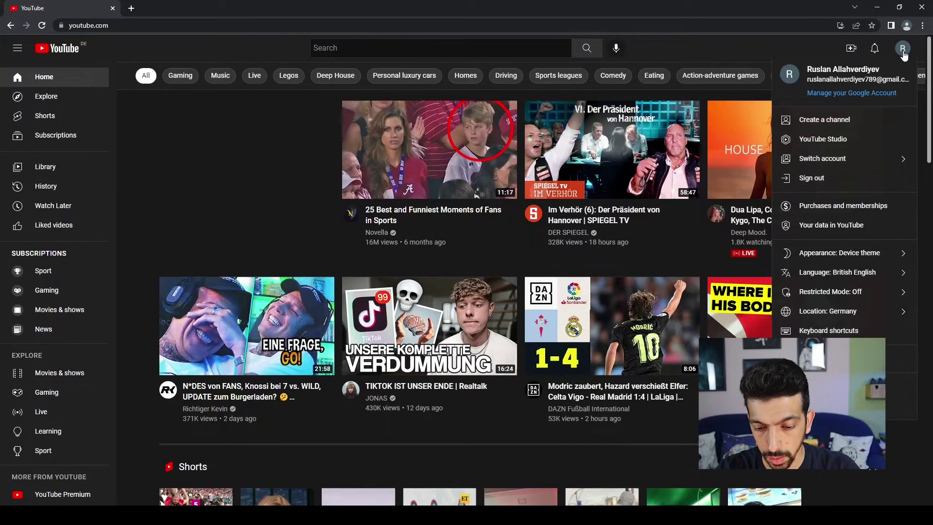
Create a channel, replacing the prefilled name with 'Mr. Easy Way'
left_click(851, 119)
triple_click(476, 311)
type("M")
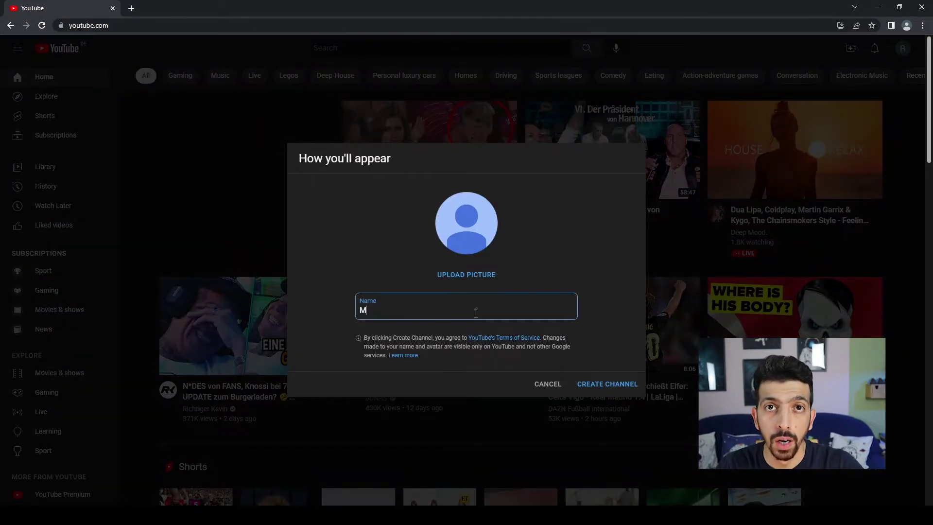
type("r. Easy Way")
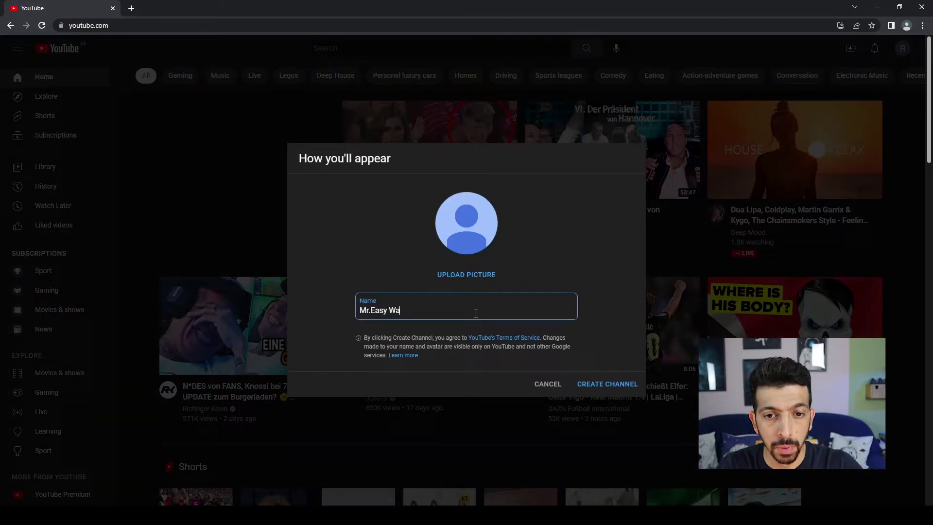
left_click(604, 386)
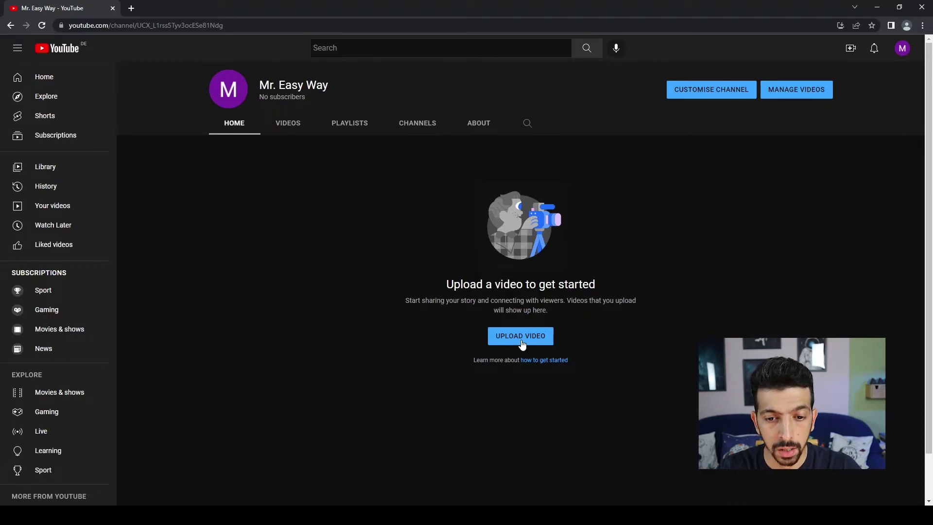
left_click(903, 49)
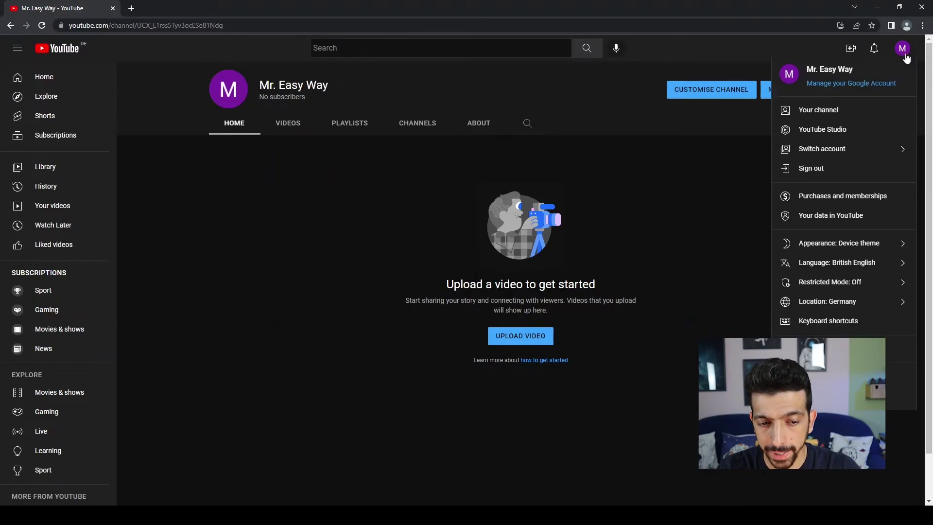
left_click(820, 132)
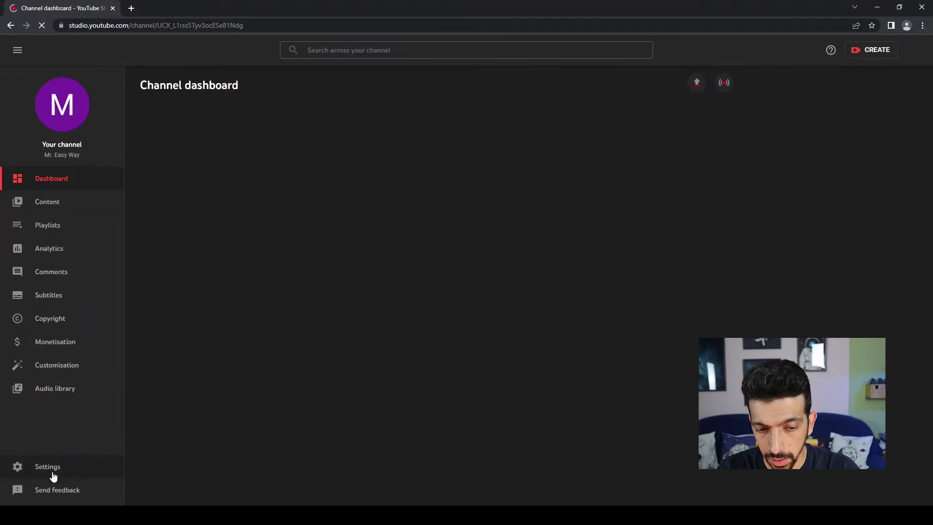
left_click(50, 470)
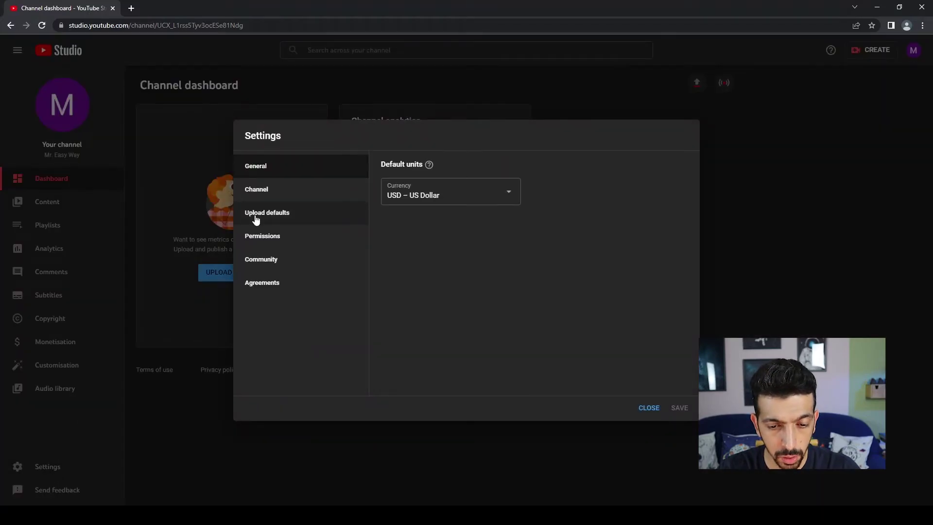
left_click(299, 199)
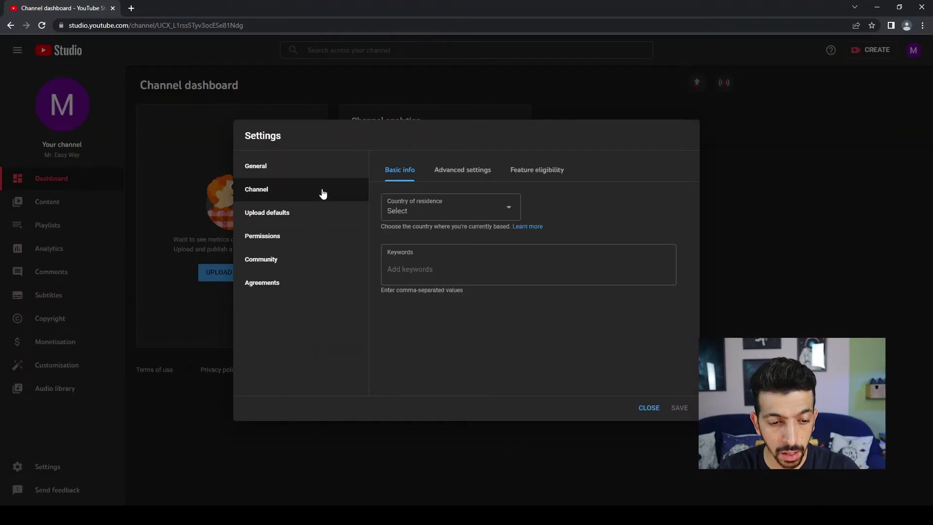
left_click(534, 176)
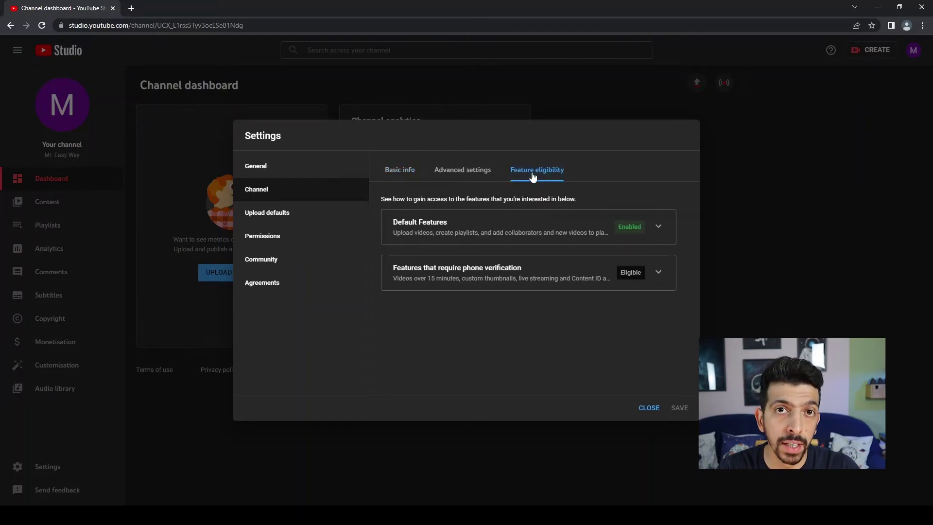
left_click(659, 274)
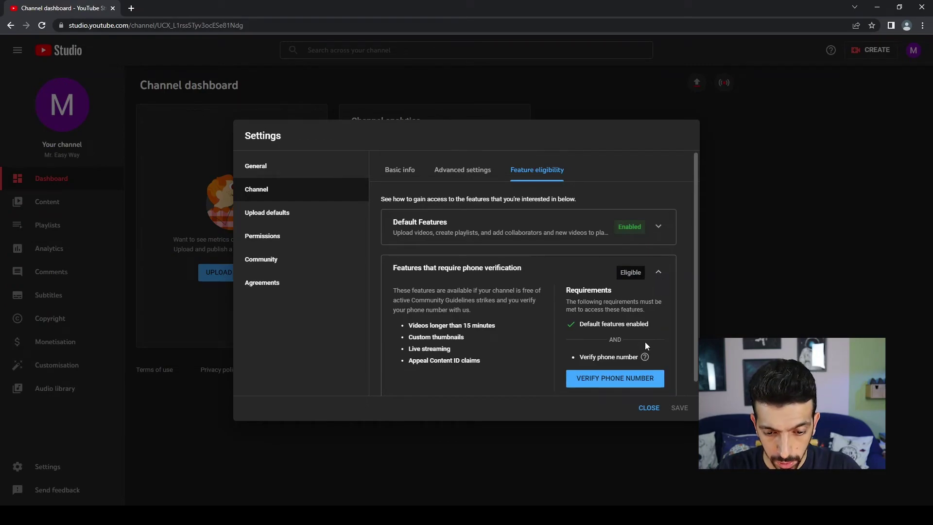
left_click(645, 378)
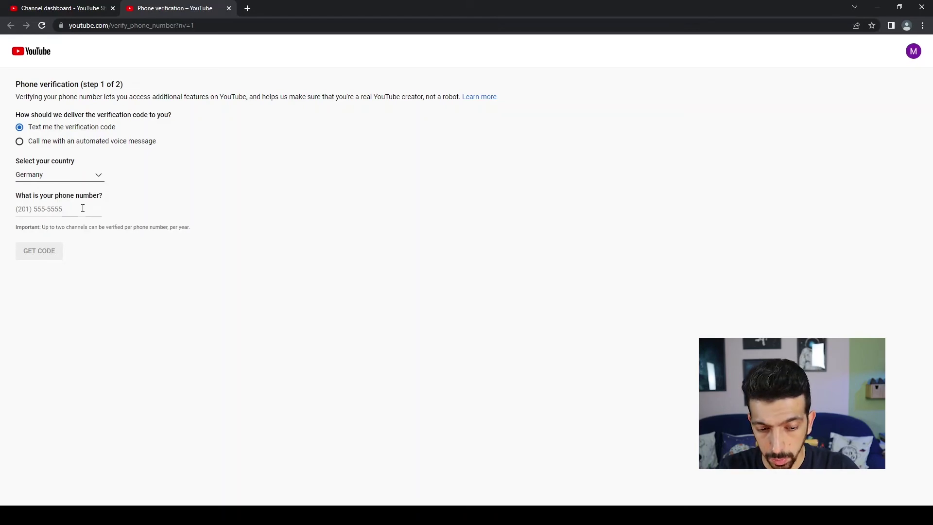
Enter the phone number, request a text code, and submit the six-digit verification code
left_click(83, 208)
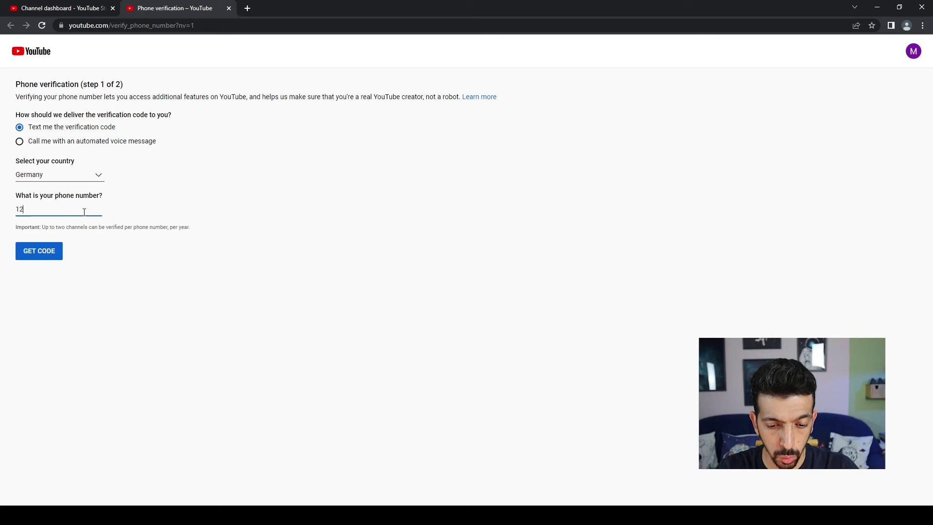
key("Return")
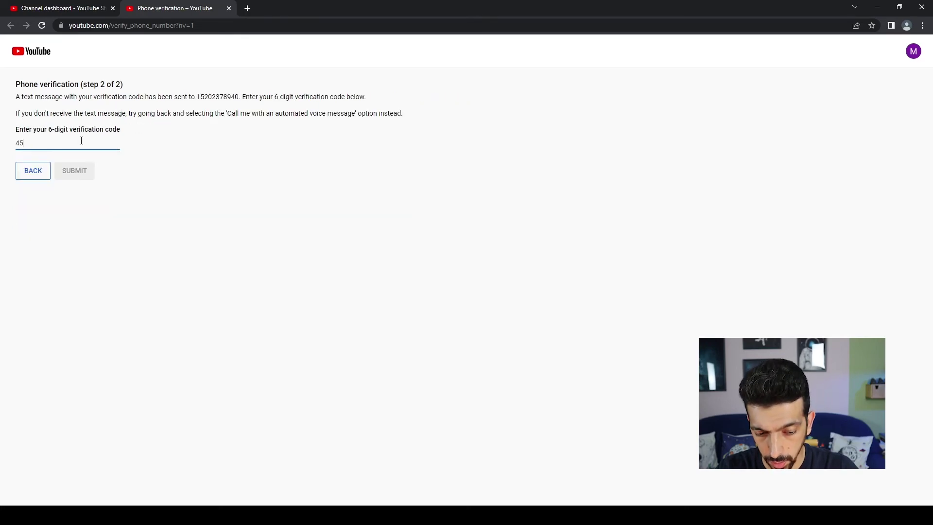
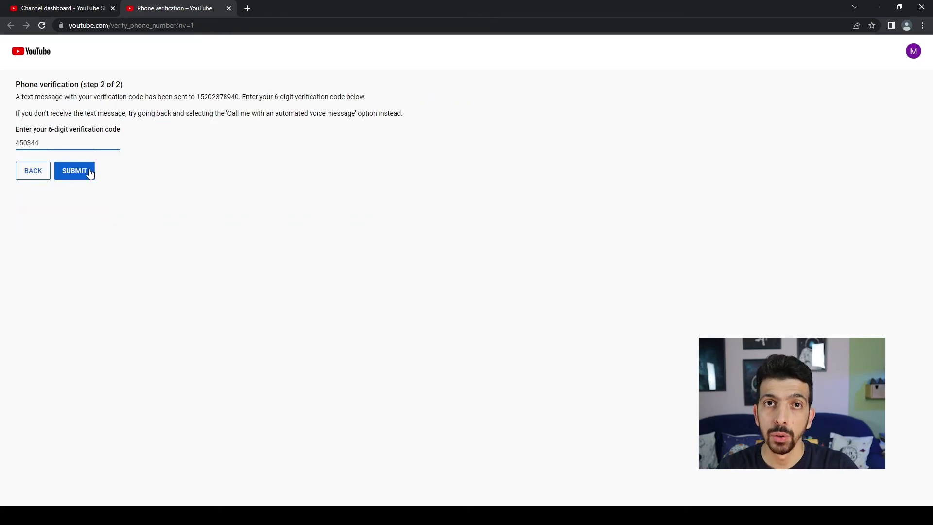
left_click(89, 173)
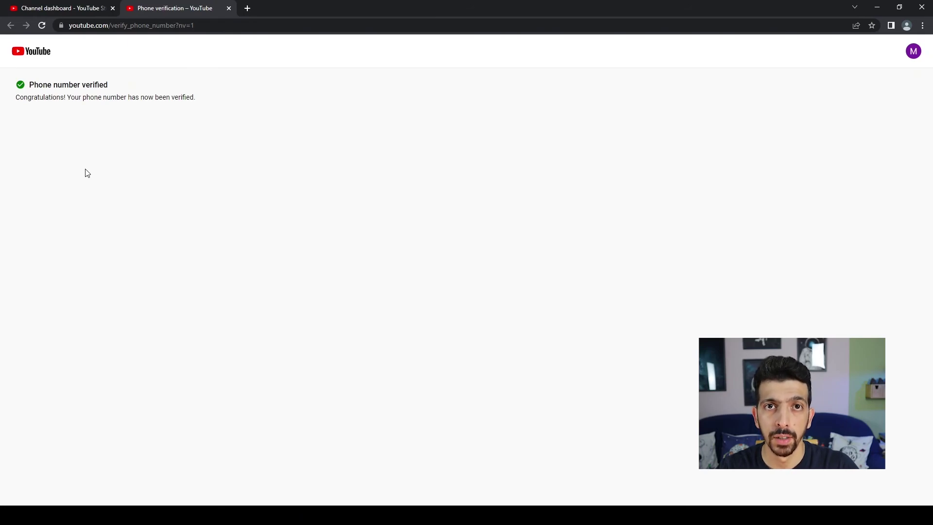